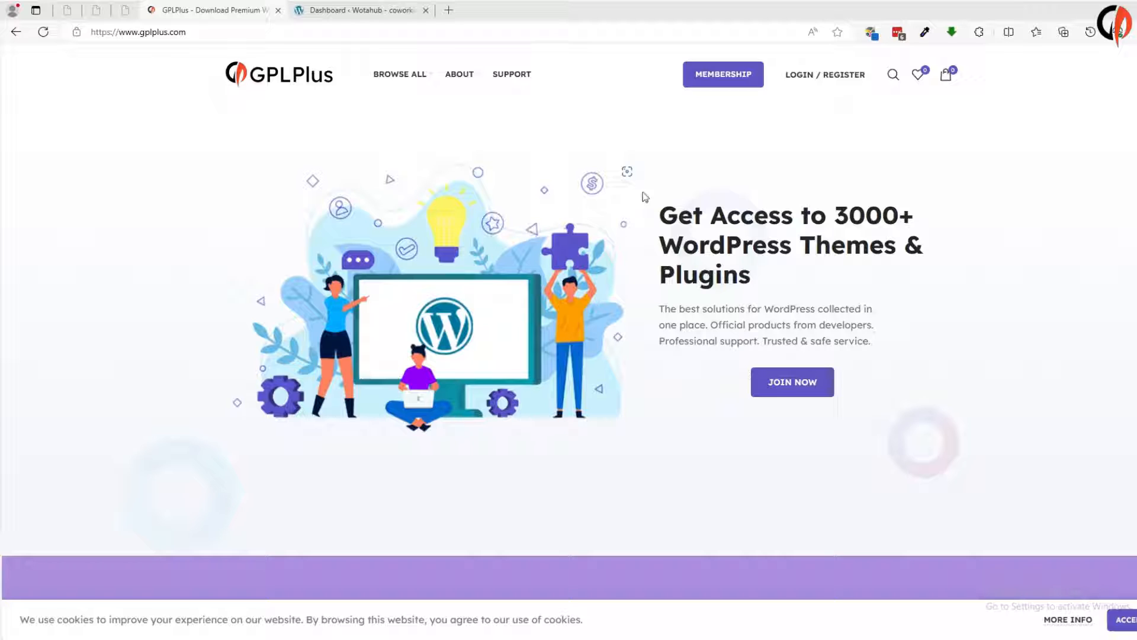
# - Search GPLPlus for "Hara" and open the product page of the Hara – Beauty and Cosmetics Shop WooCommerce Theme
pyautogui.click(893, 75)
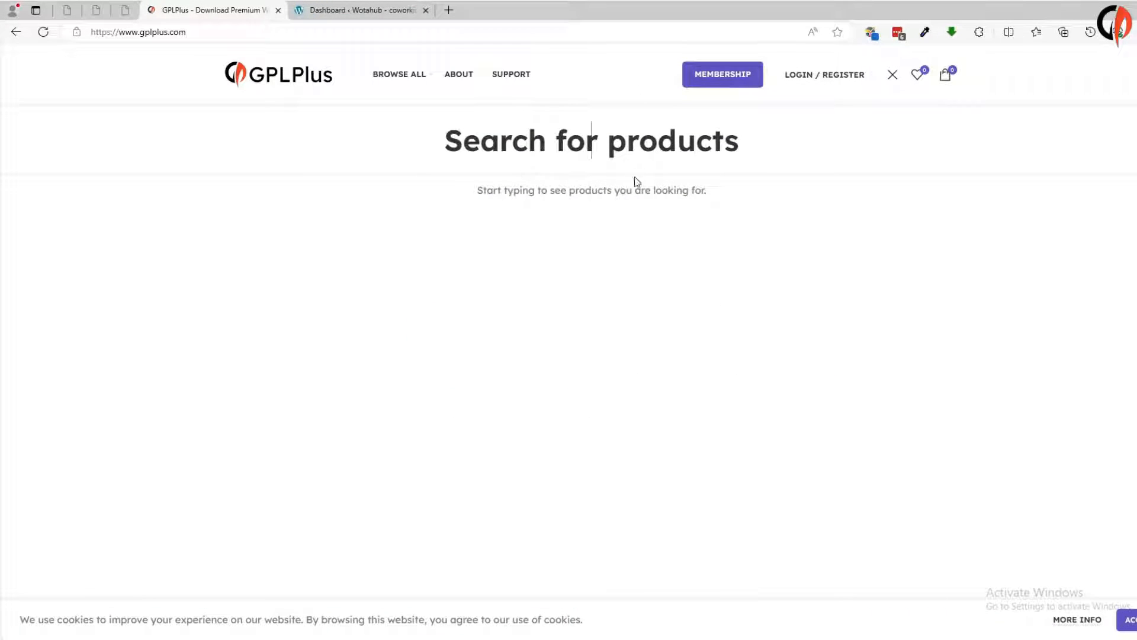
pyautogui.write('Hara')
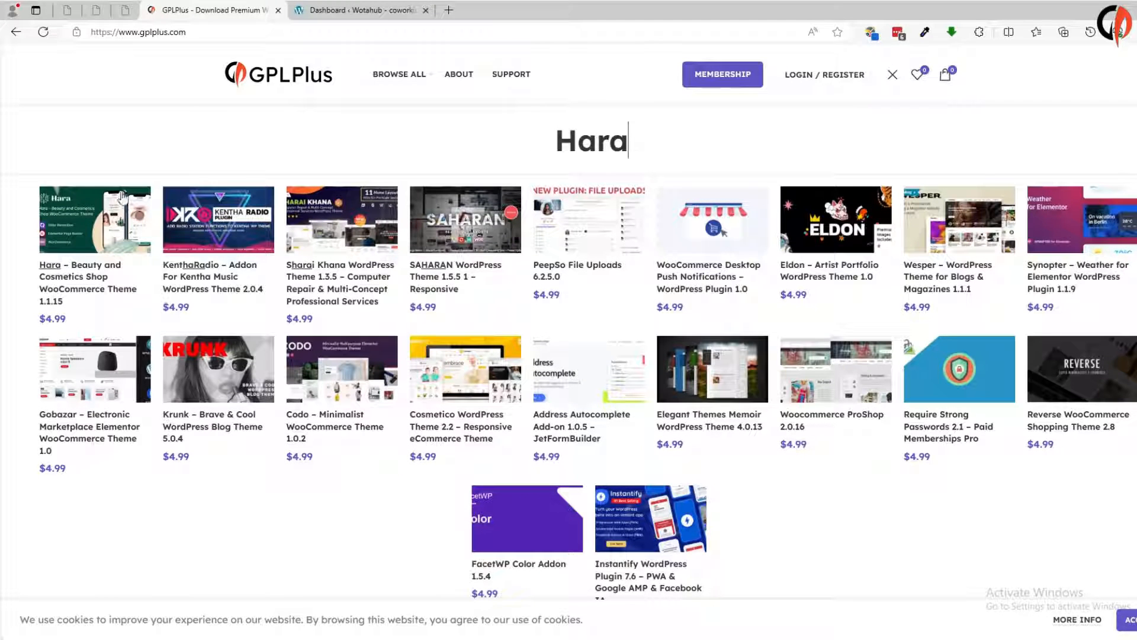
pyautogui.click(87, 268)
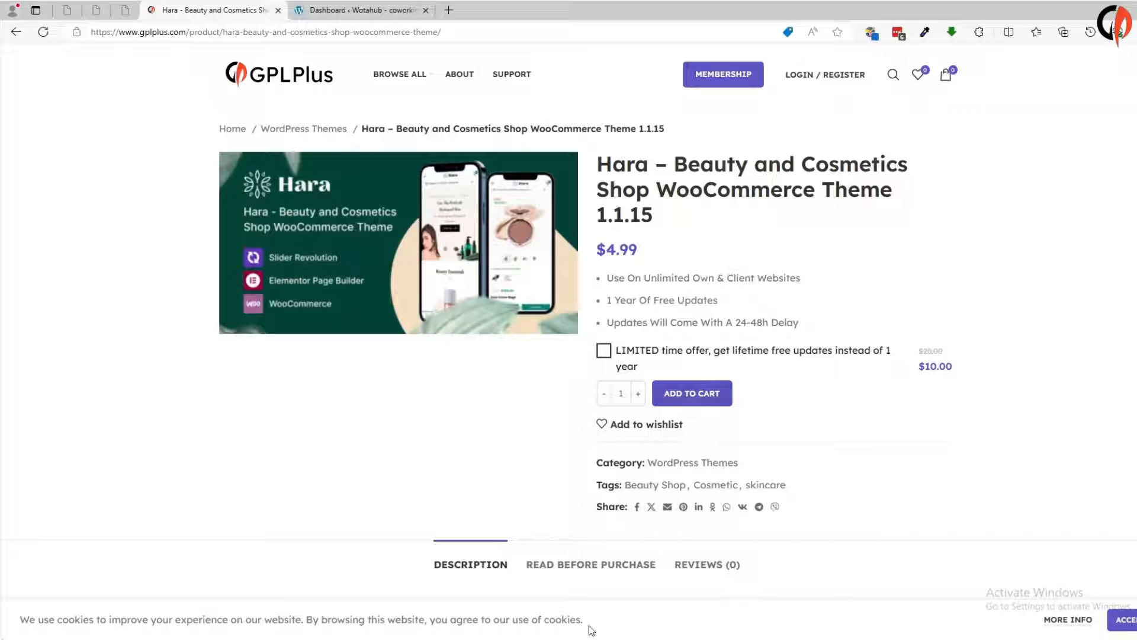
# - Switch to File Explorer and extract the CX-hara-beauty-and-cosmetics-shop-woocommerce-theme.1.1.15 archive into its own folder on the Desktop
pyautogui.hotkey('alt', 'Tab')
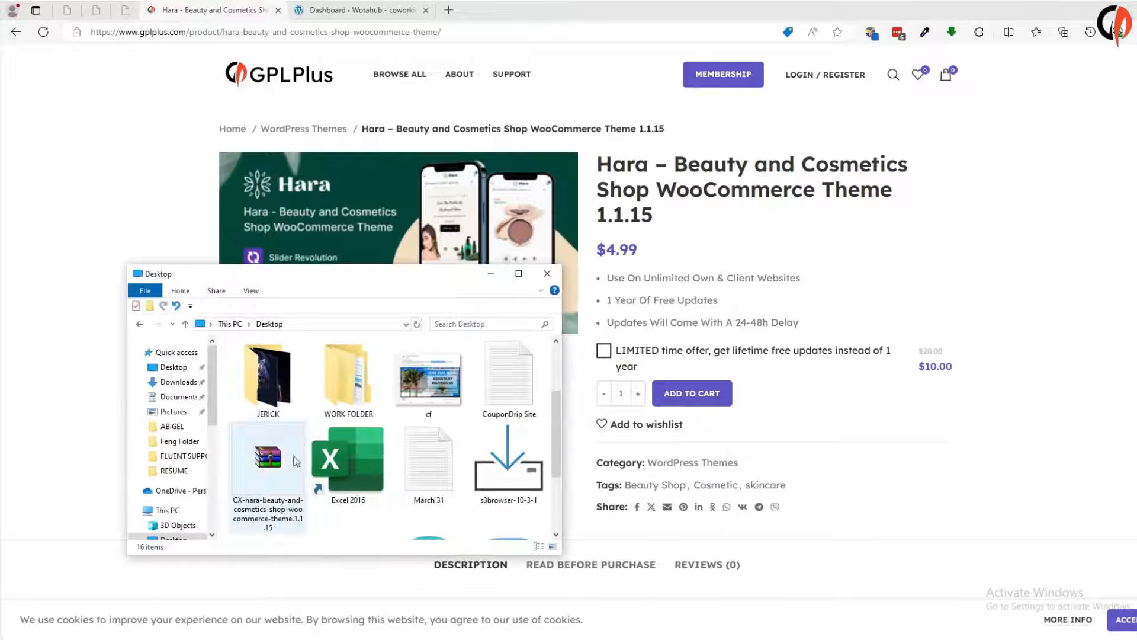
pyautogui.rightClick(257, 485)
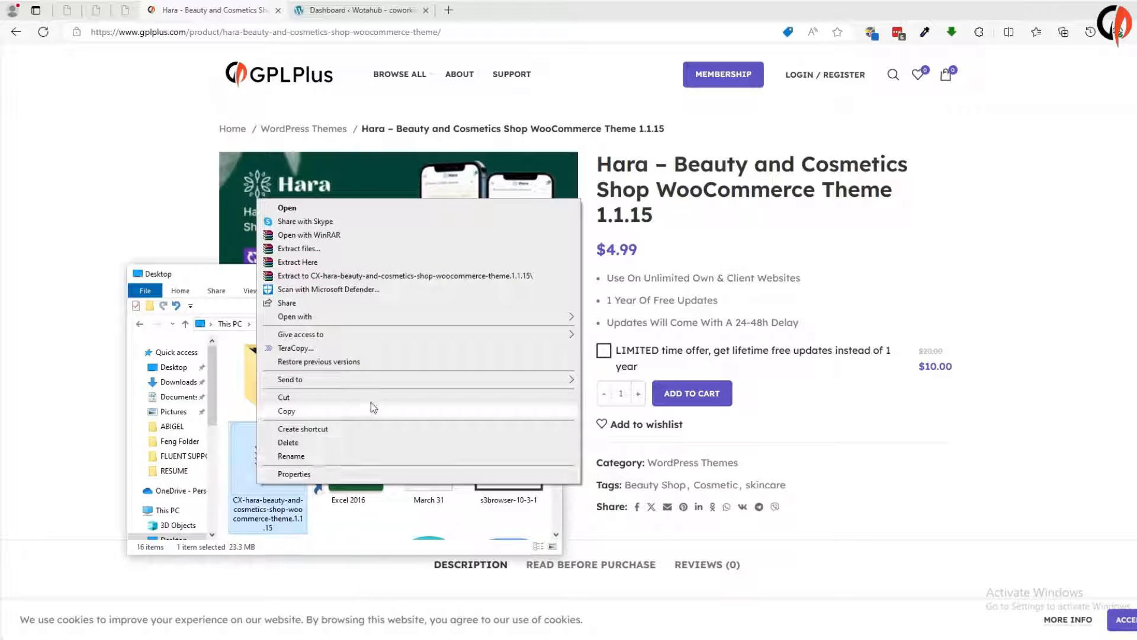
pyautogui.click(325, 249)
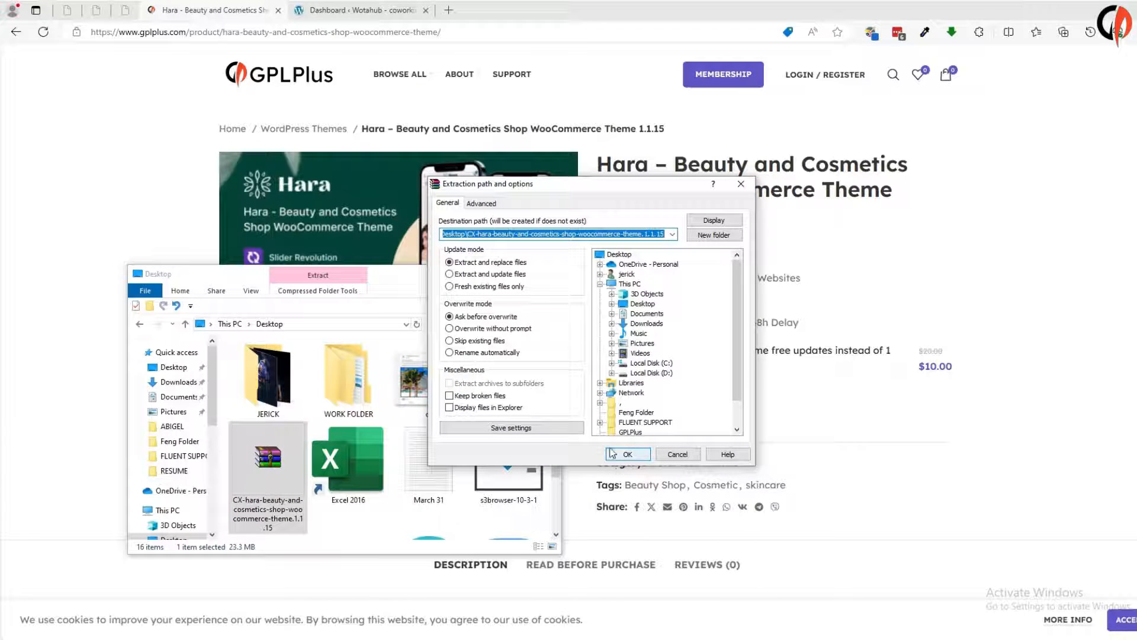
pyautogui.click(628, 455)
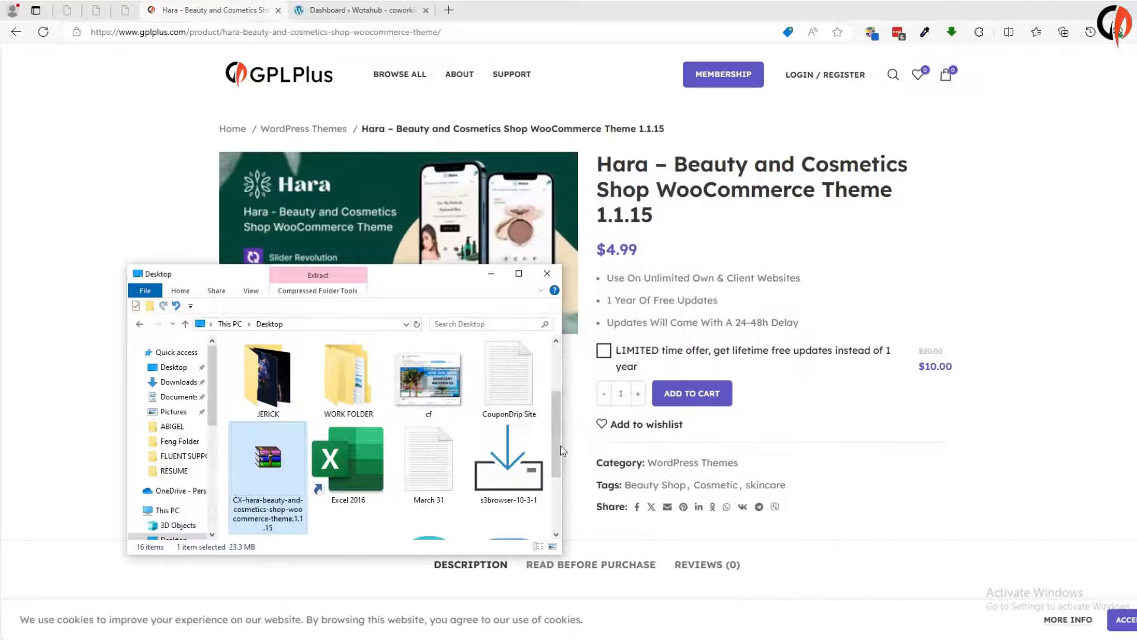
# - Open the Theme folder inside the extracted Hara package to view the theme archives
pyautogui.scroll(3, 559, 442)
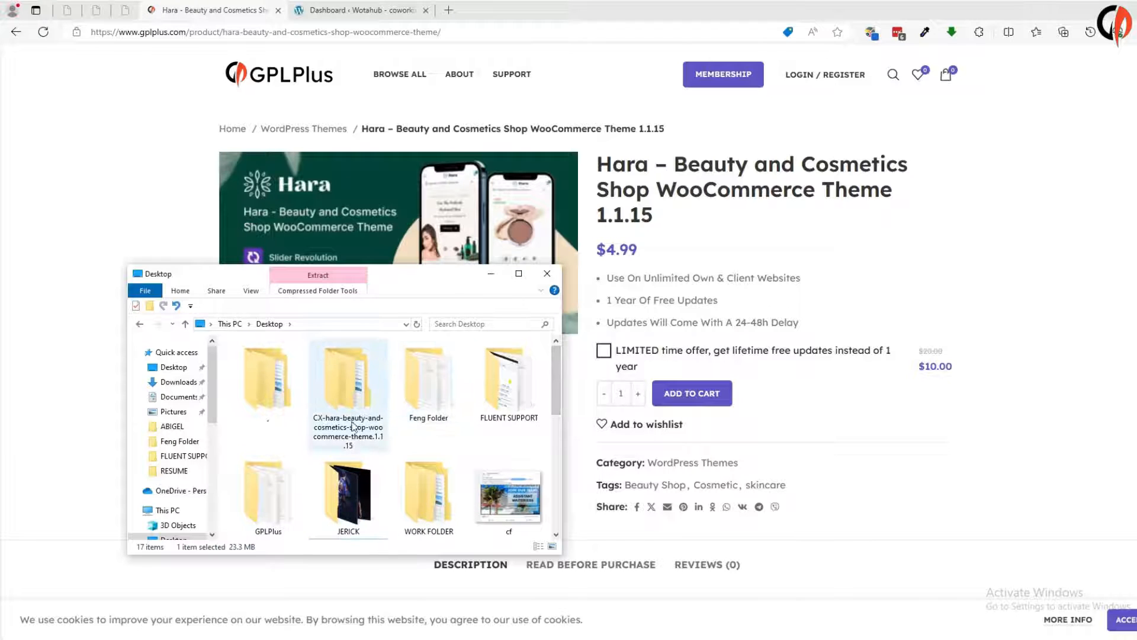
pyautogui.doubleClick(336, 370)
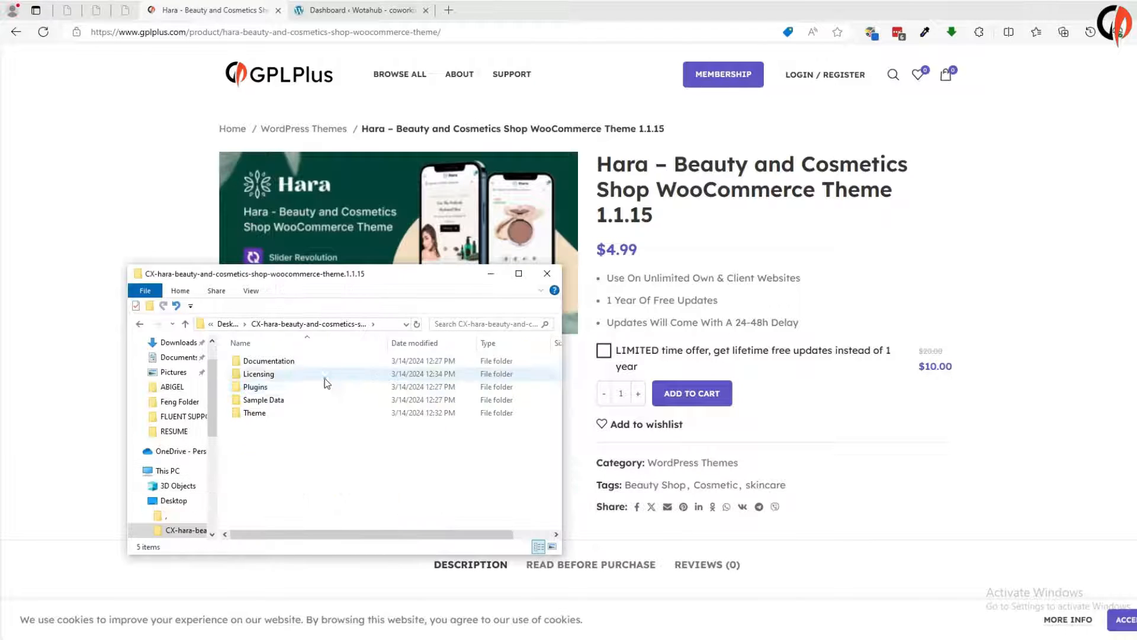
pyautogui.doubleClick(259, 414)
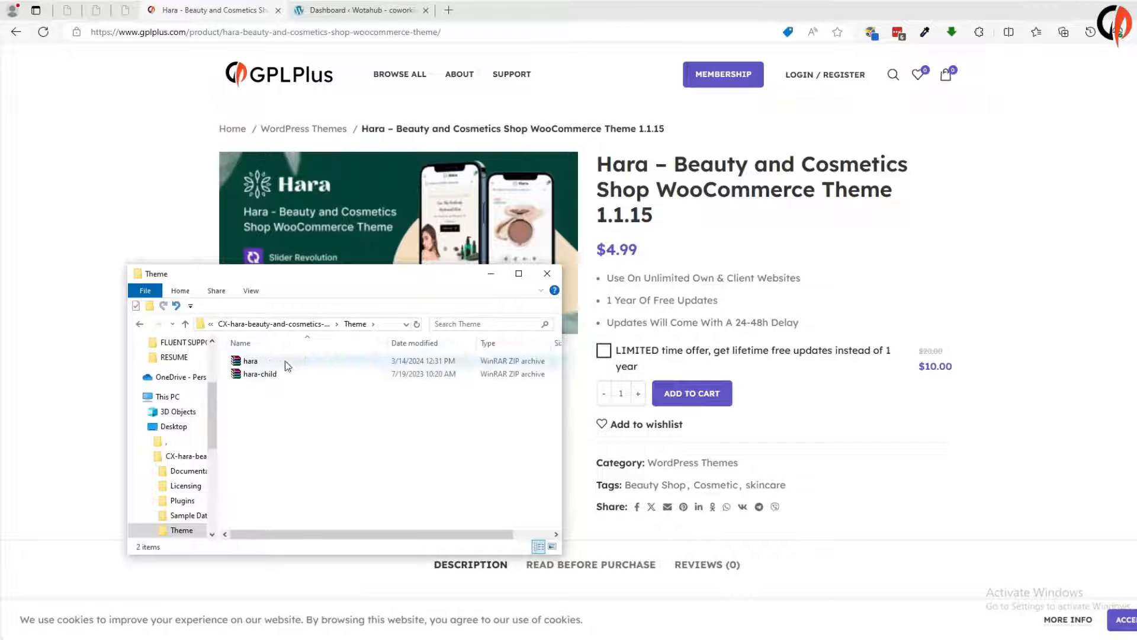
# - Switch to the WordPress dashboard and open the upload form for adding a new theme
pyautogui.click(356, 10)
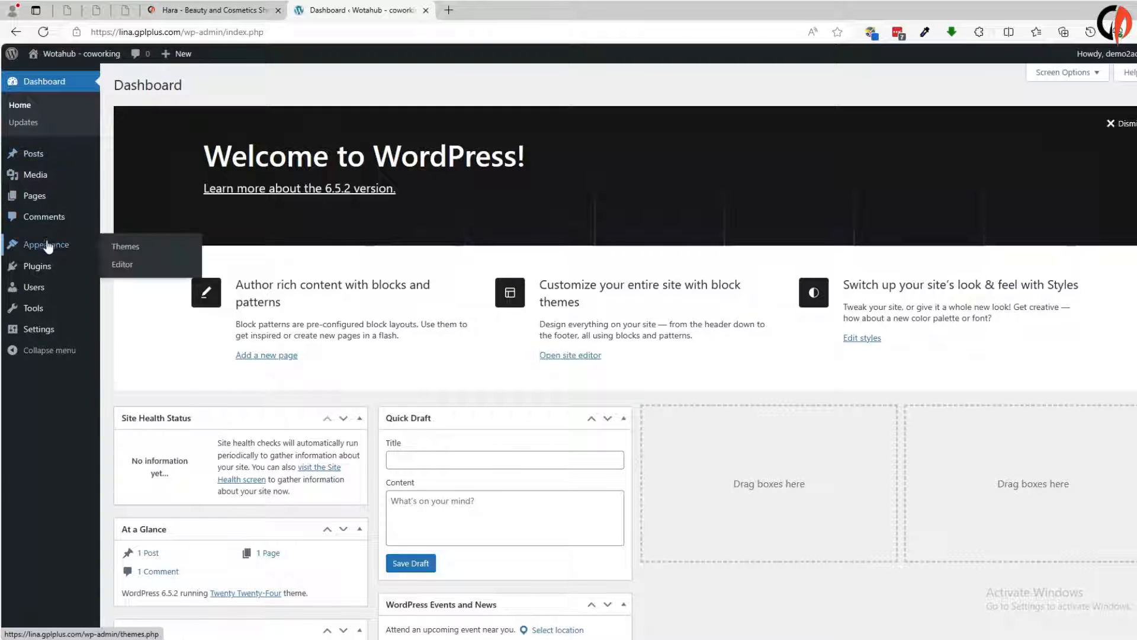
pyautogui.moveTo(54, 247)
pyautogui.click(118, 253)
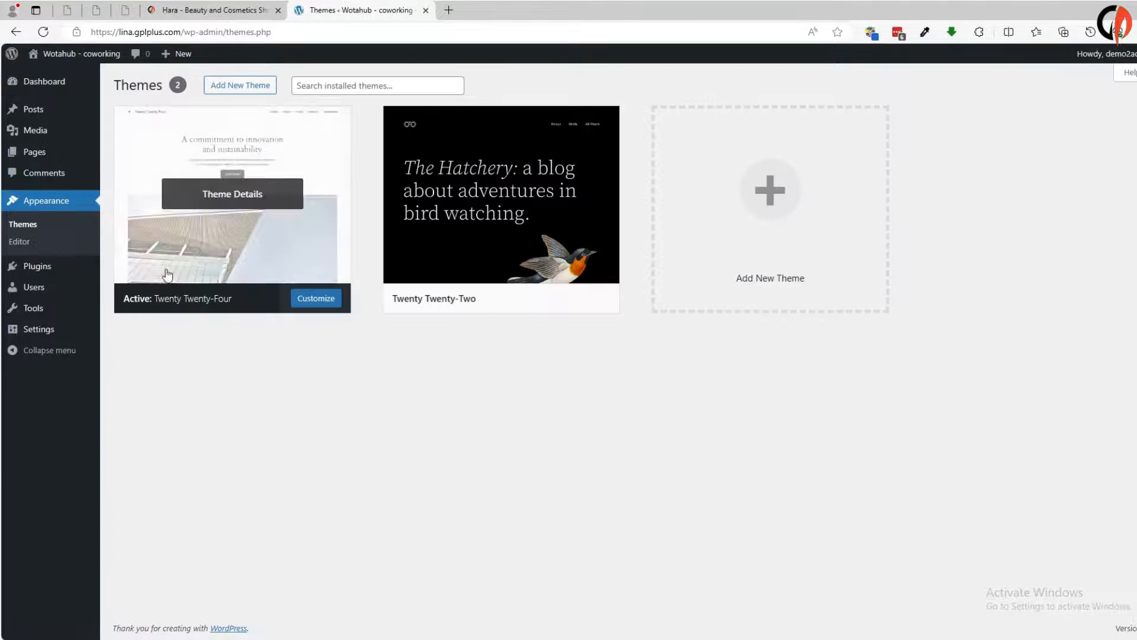
pyautogui.click(235, 85)
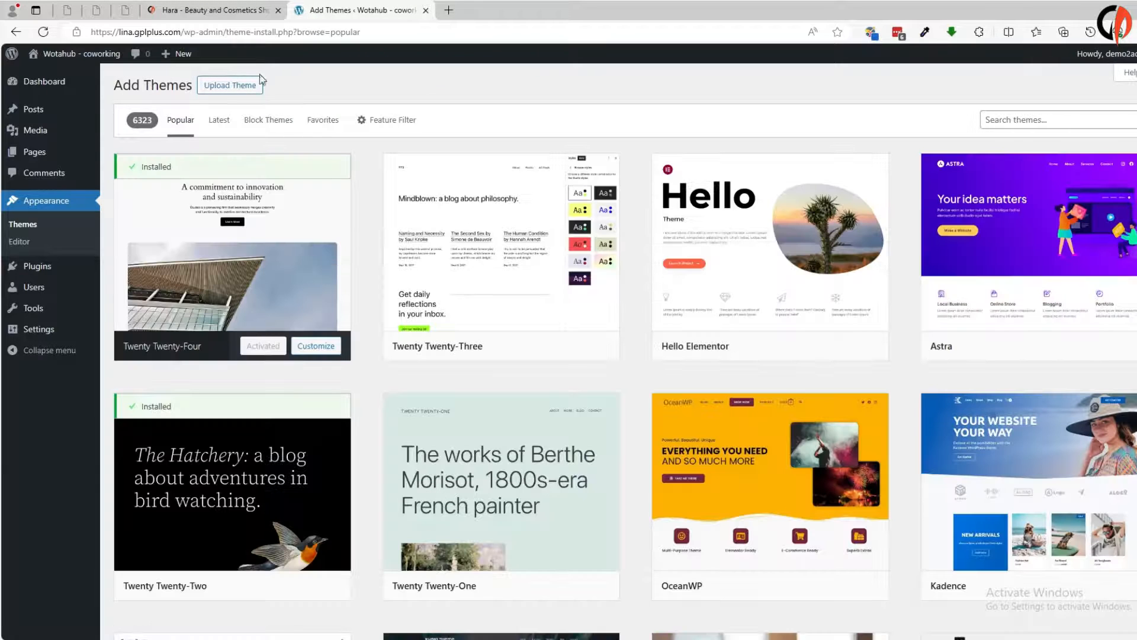
pyautogui.click(237, 86)
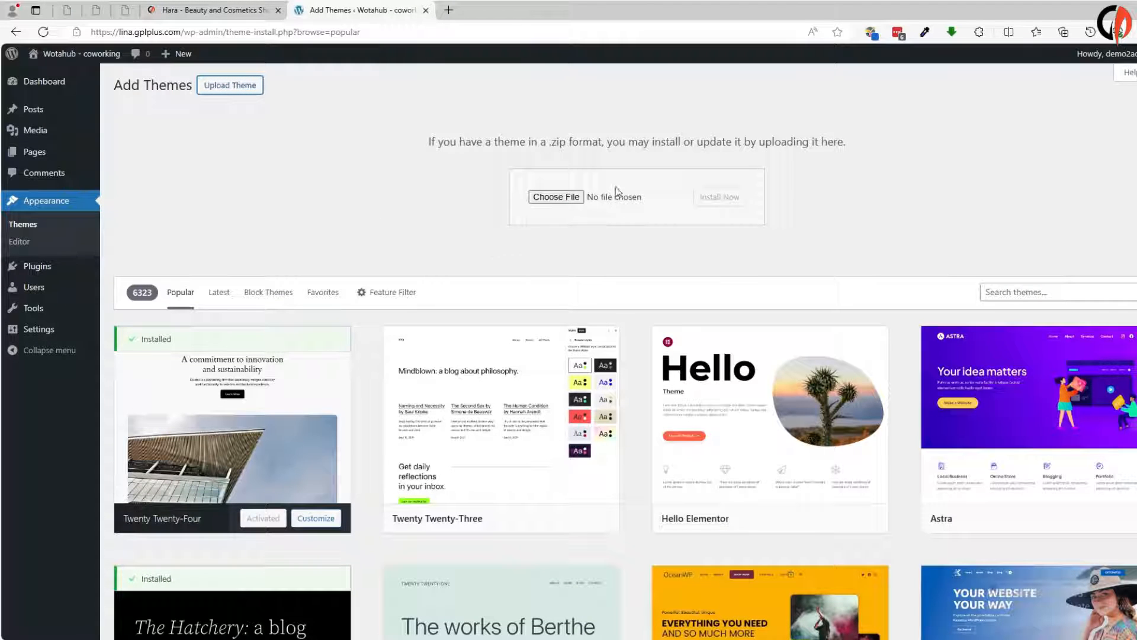
# - Install the Hara theme from the hara zip file in the extracted package's Theme folder and activate it
pyautogui.click(561, 200)
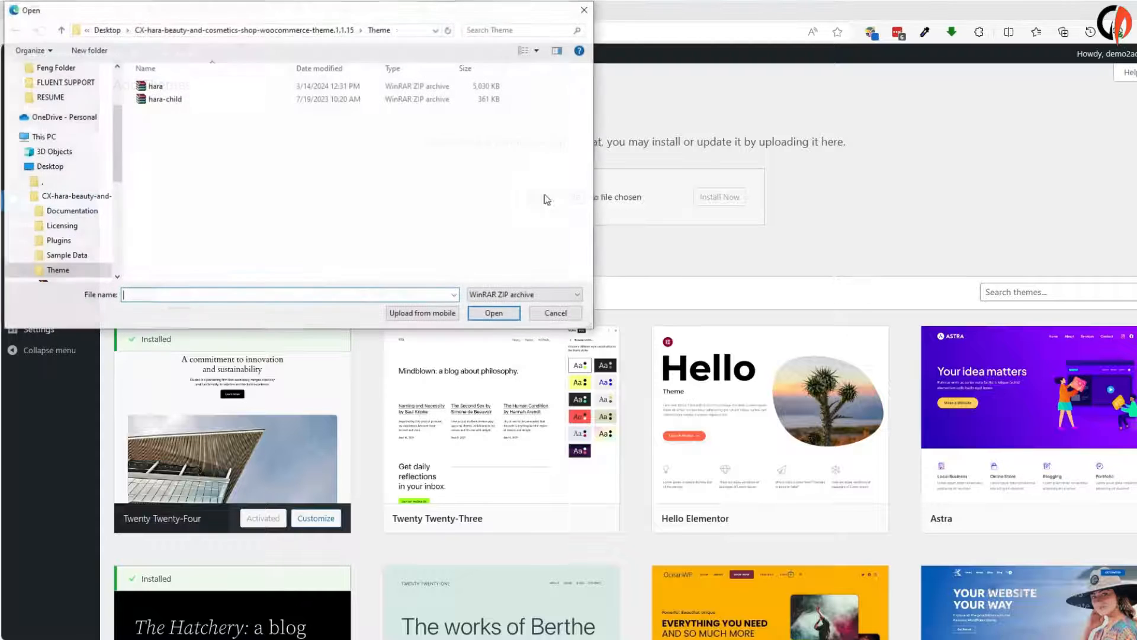
pyautogui.scroll(3, 121, 151)
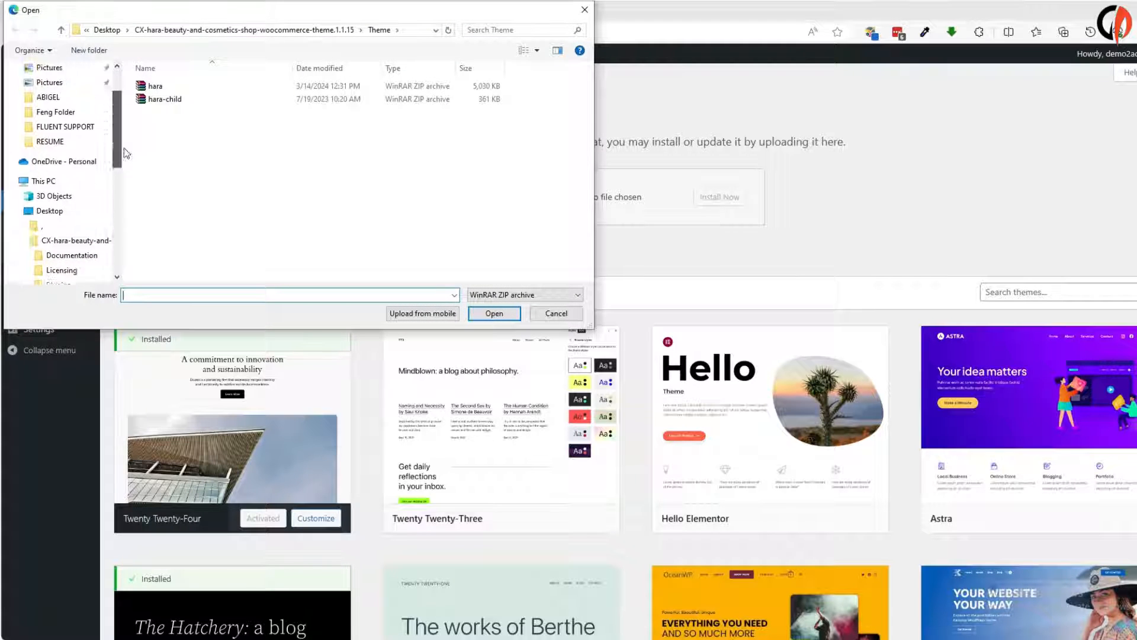
pyautogui.click(50, 93)
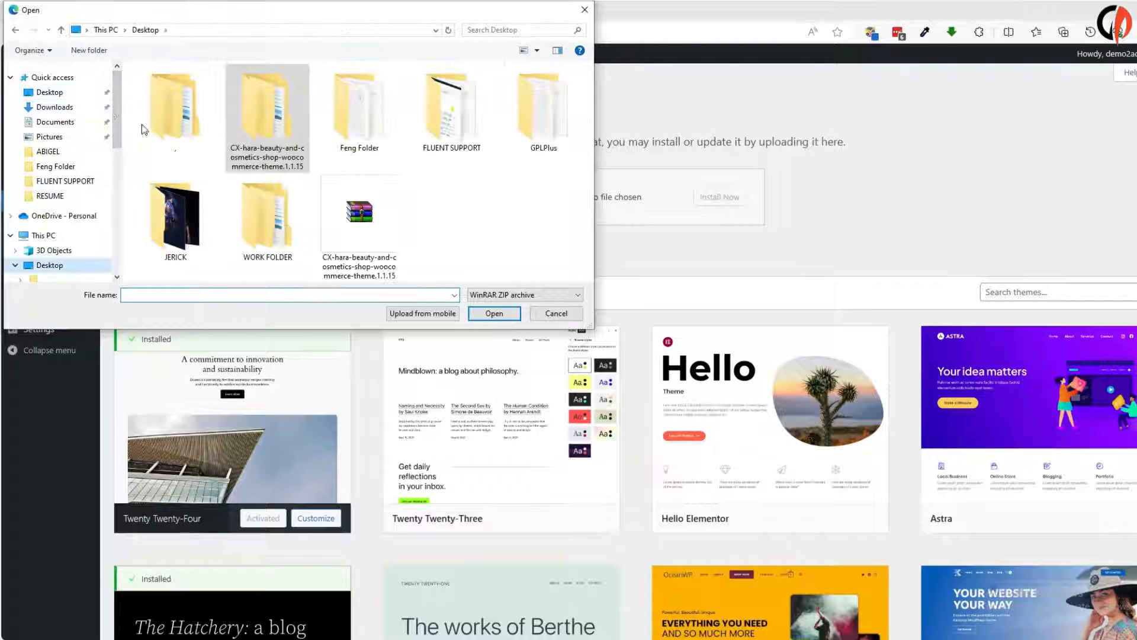
pyautogui.doubleClick(266, 123)
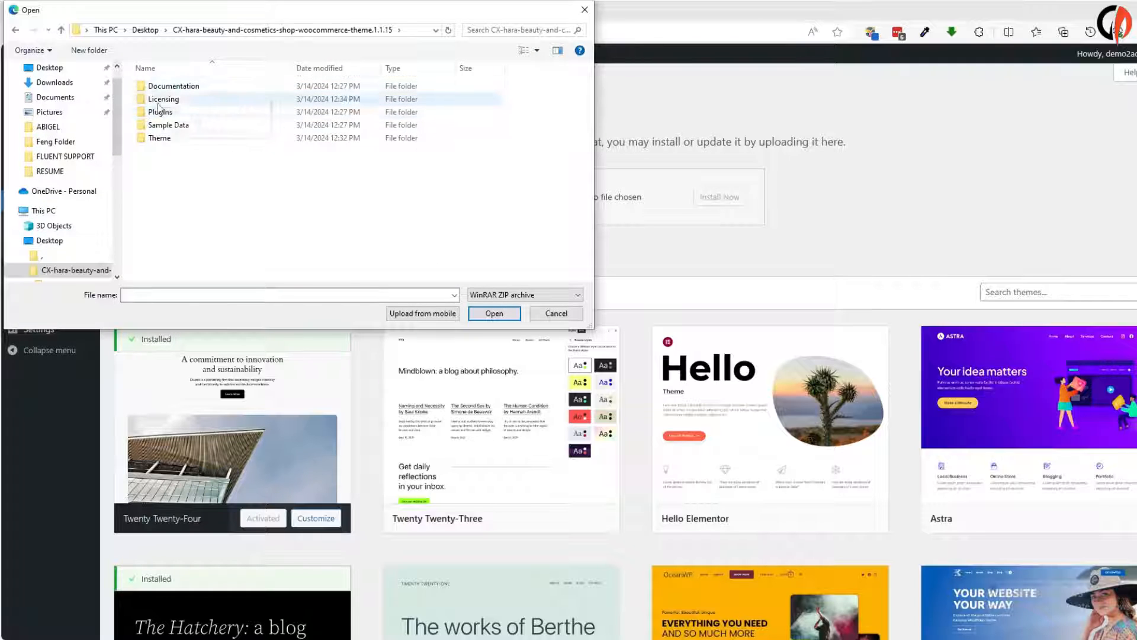
pyautogui.doubleClick(160, 139)
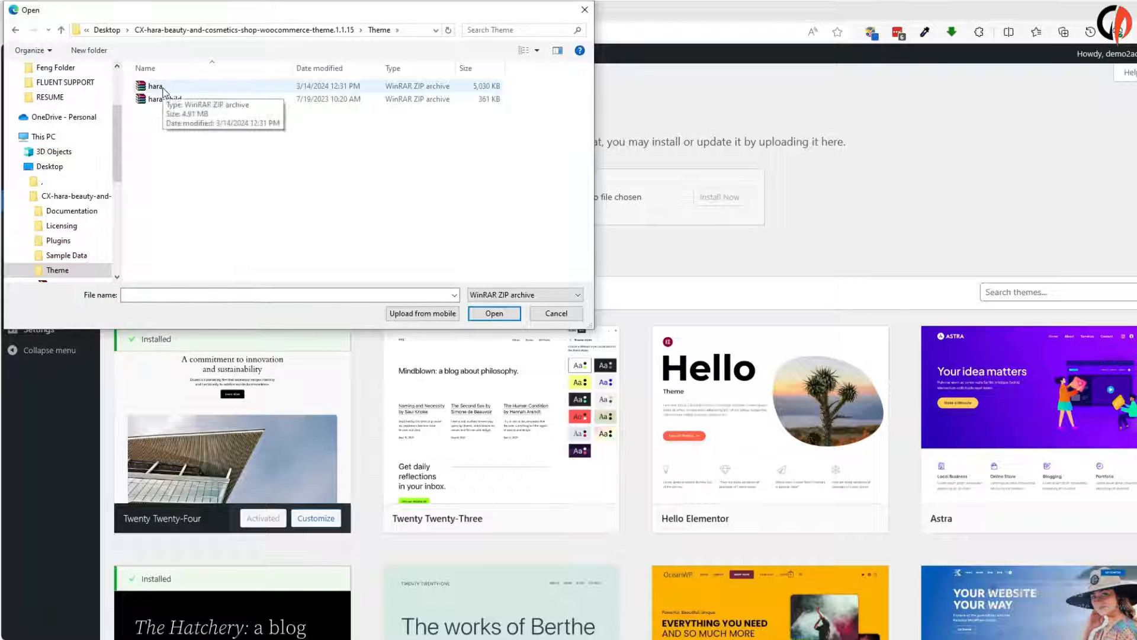
pyautogui.click(165, 90)
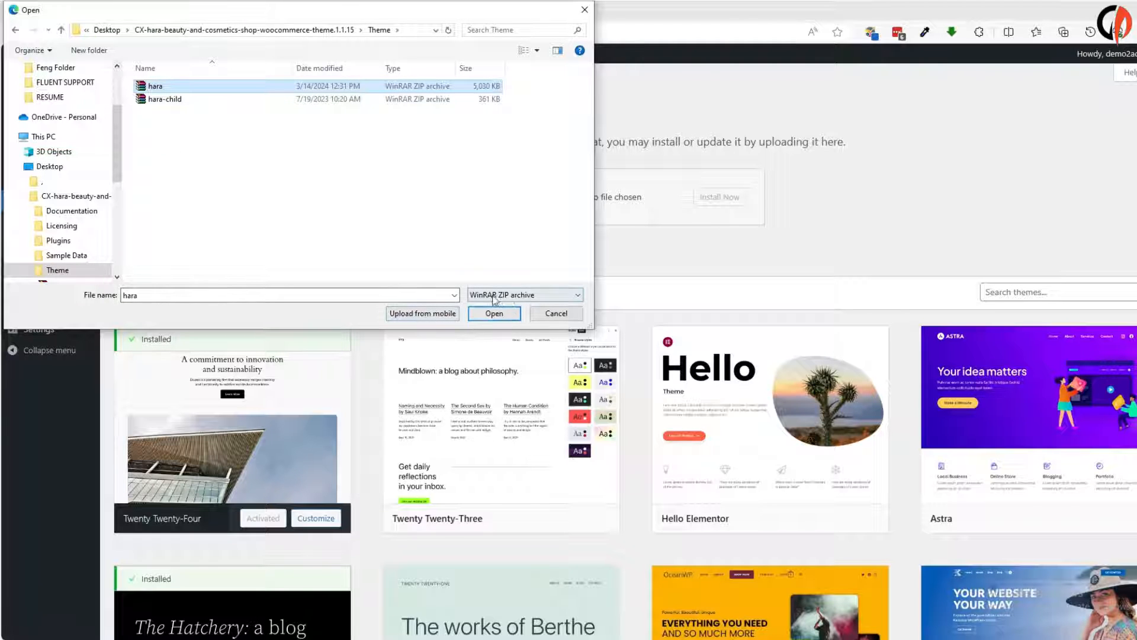
pyautogui.click(481, 314)
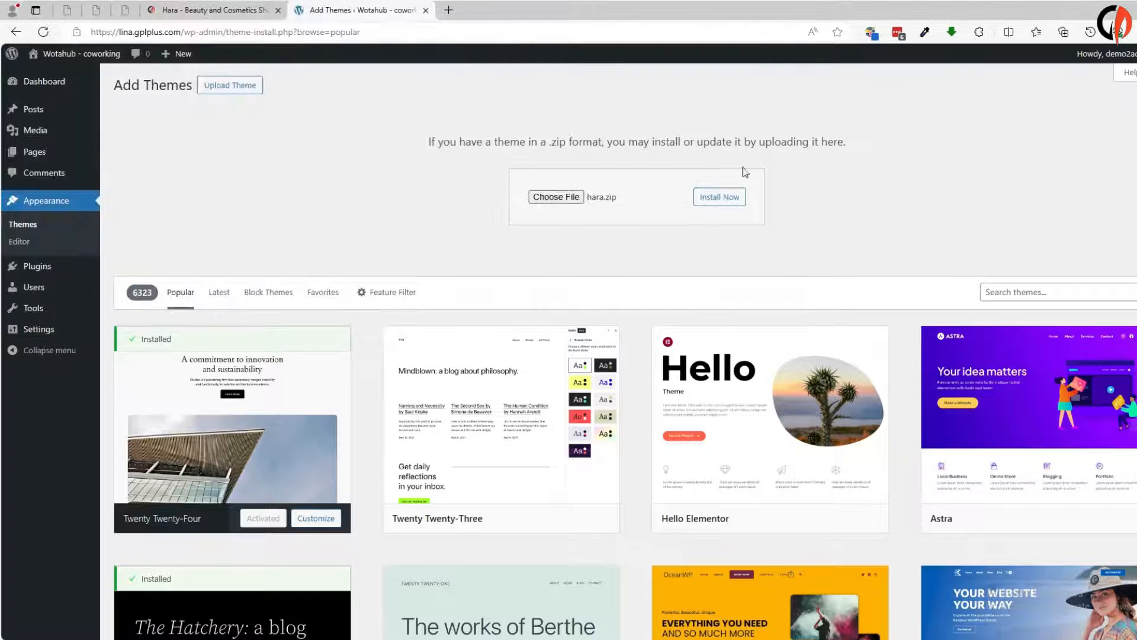
pyautogui.click(726, 197)
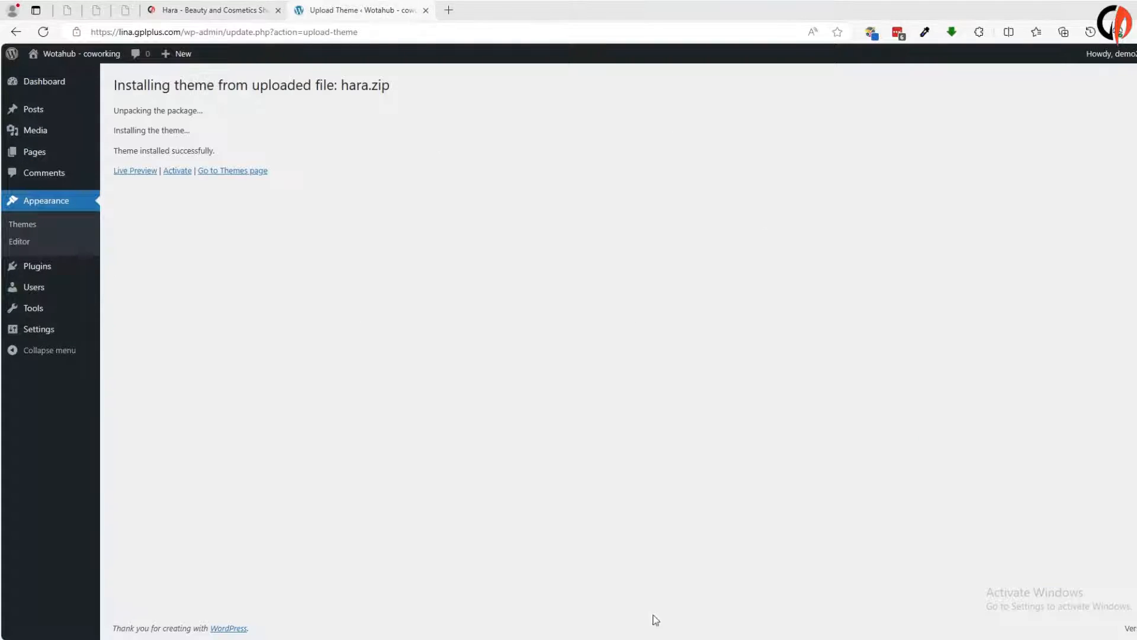
pyautogui.click(177, 172)
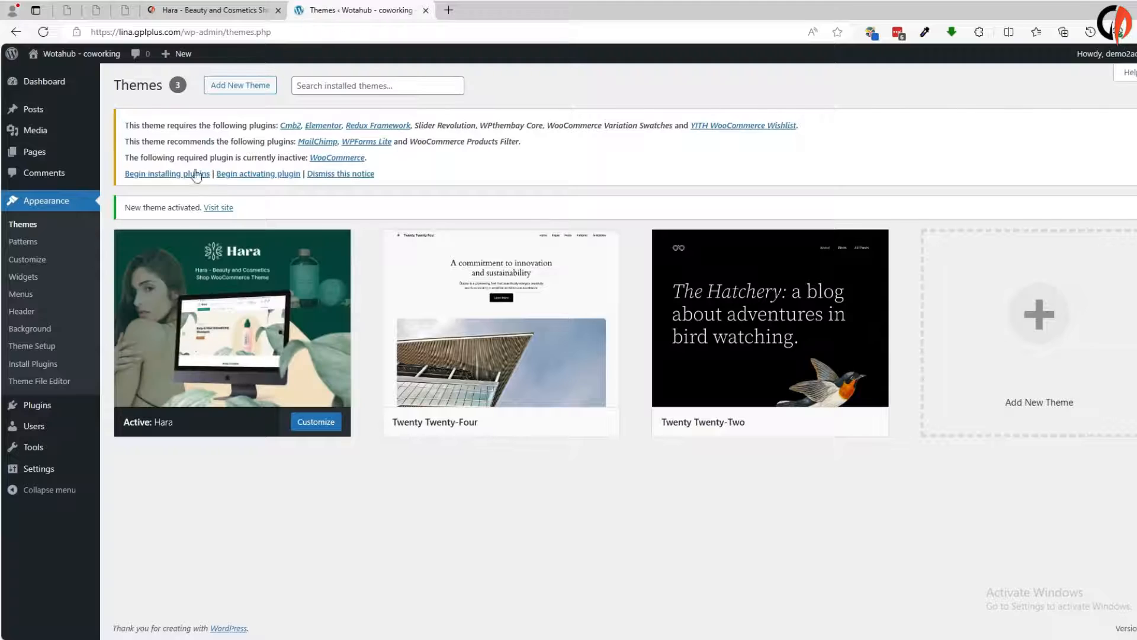
# - Select all the plugins that the Hara theme requires or recommends and bulk-install them
pyautogui.click(174, 174)
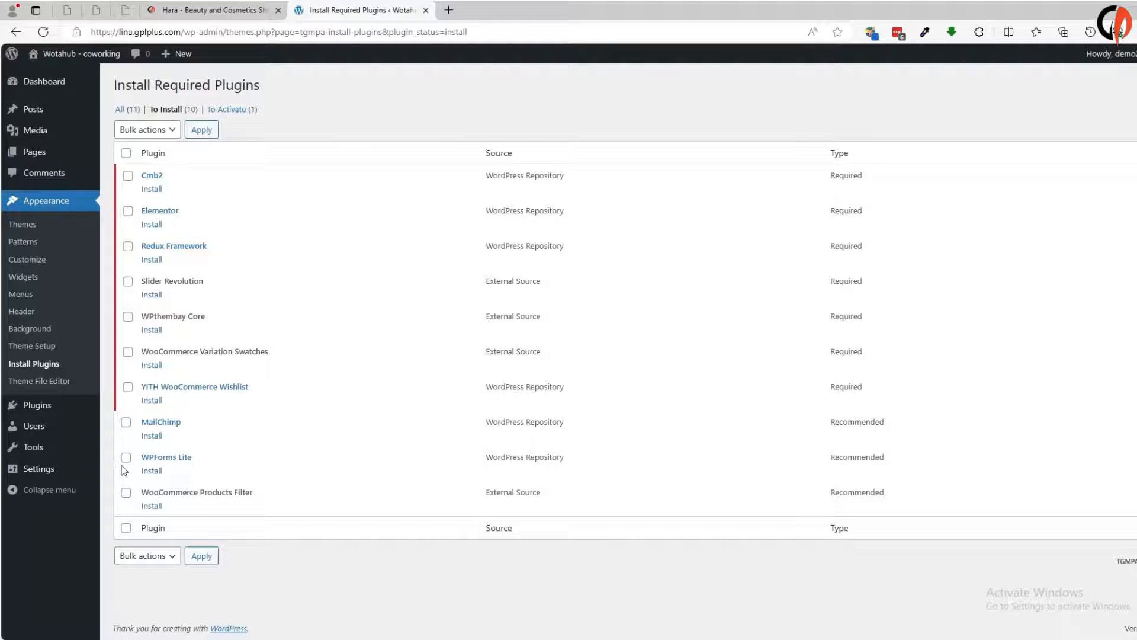
pyautogui.click(126, 528)
pyautogui.click(153, 129)
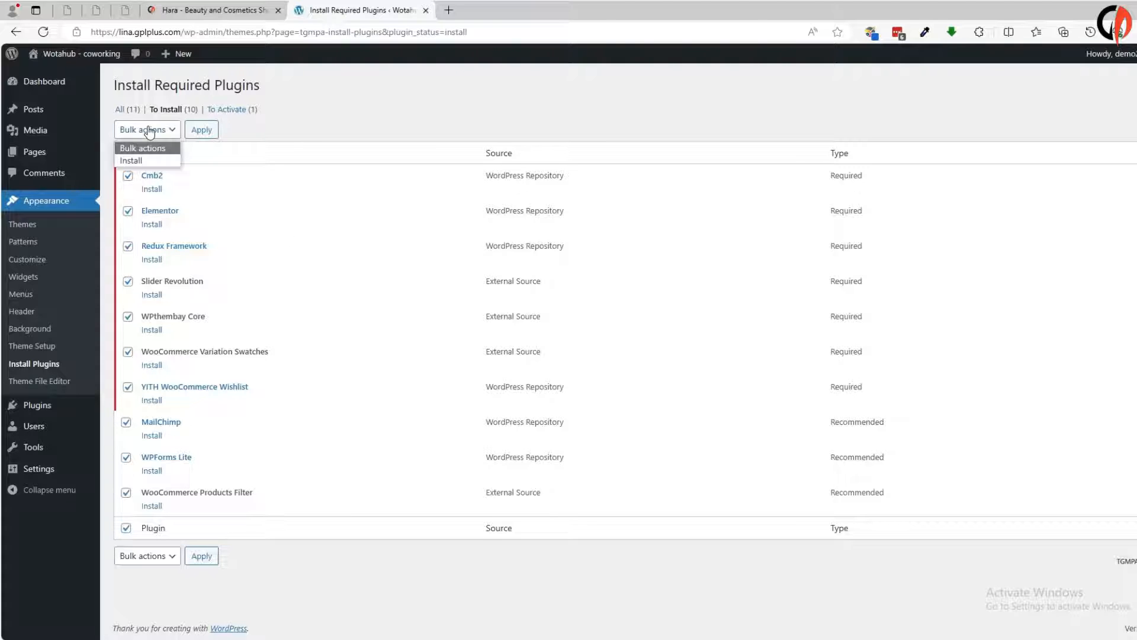
pyautogui.click(145, 161)
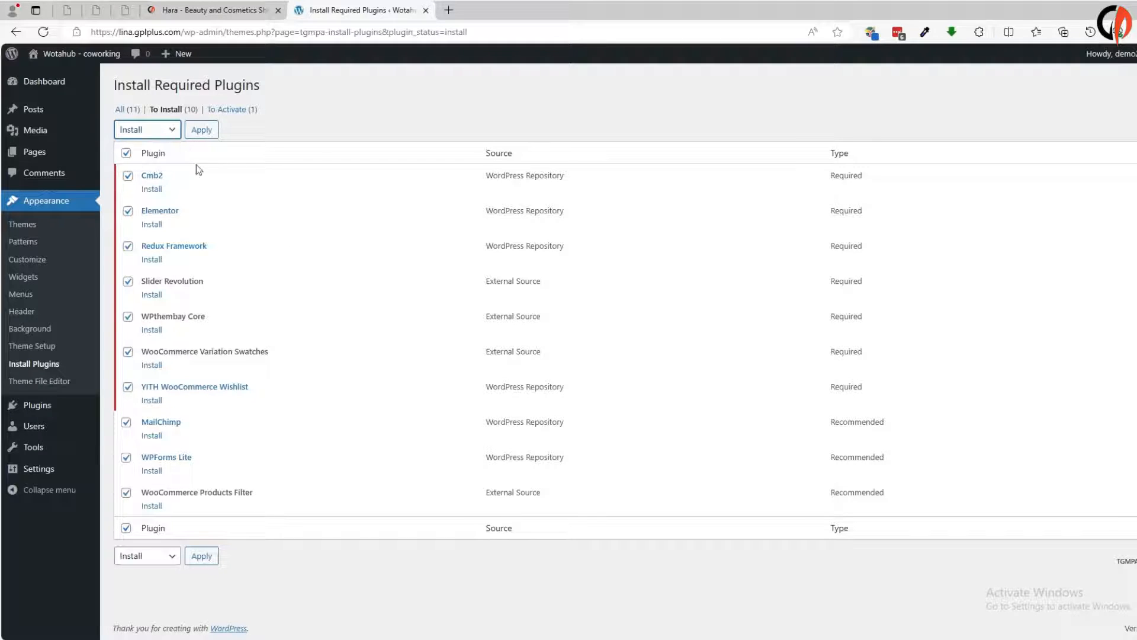
pyautogui.click(203, 131)
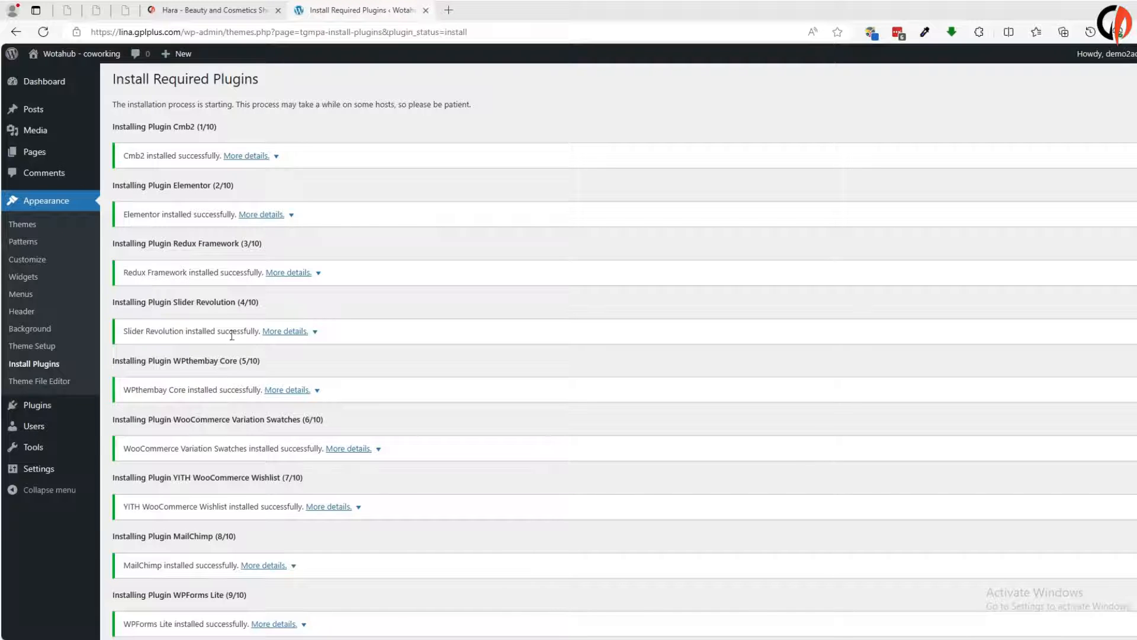
# - Return to the required plugins installer and bulk-activate all the listed plugins
pyautogui.scroll(-3, 198, 426)
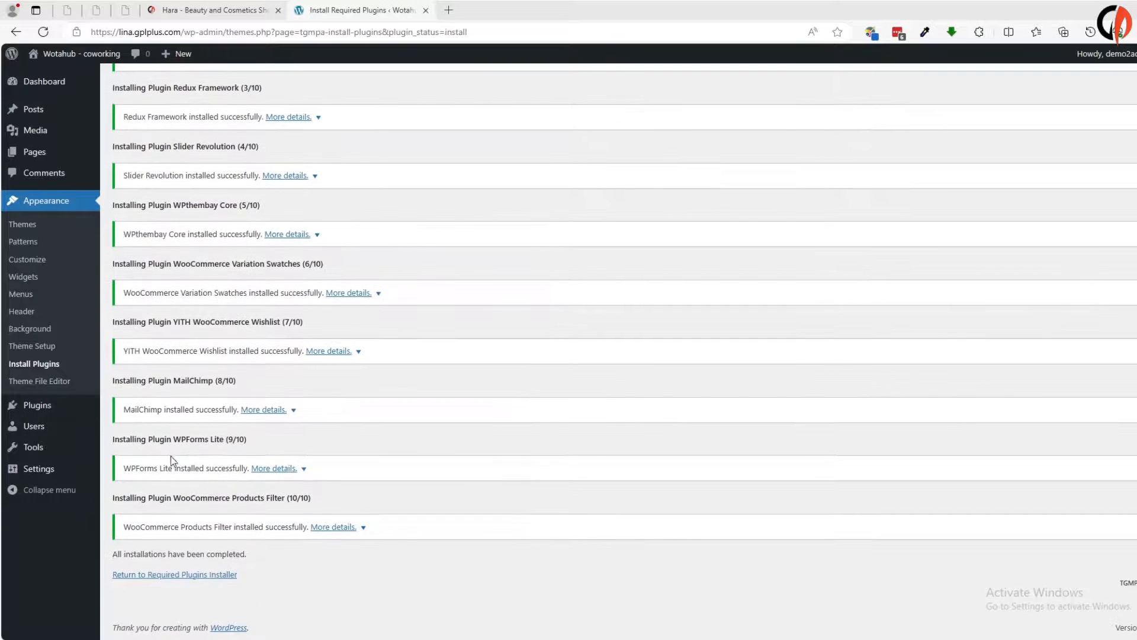
pyautogui.click(177, 575)
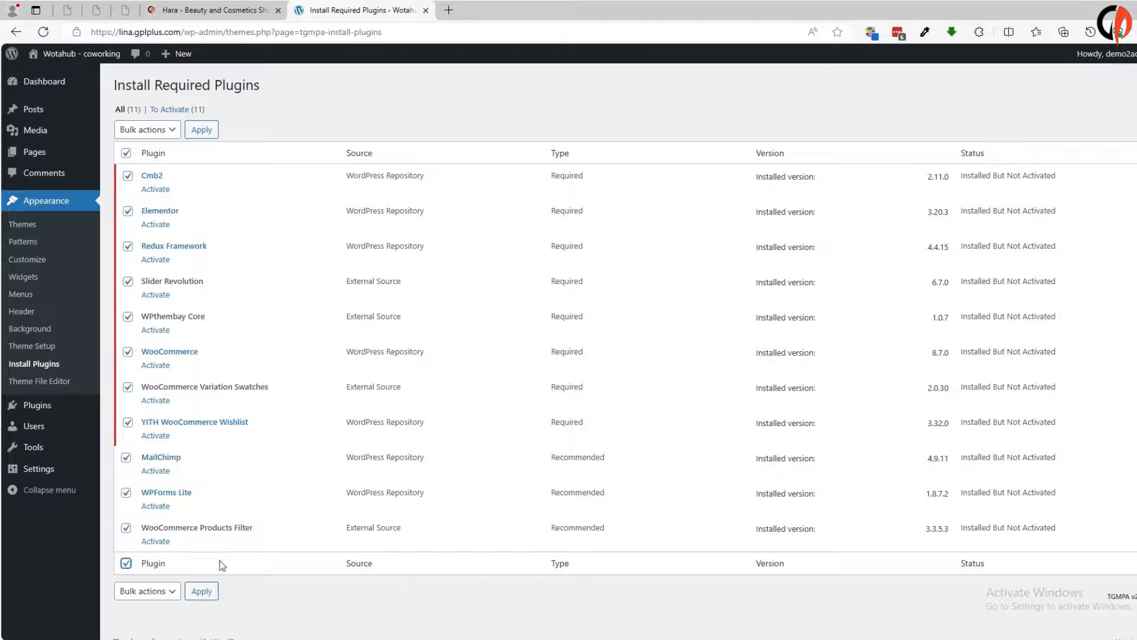
pyautogui.click(149, 129)
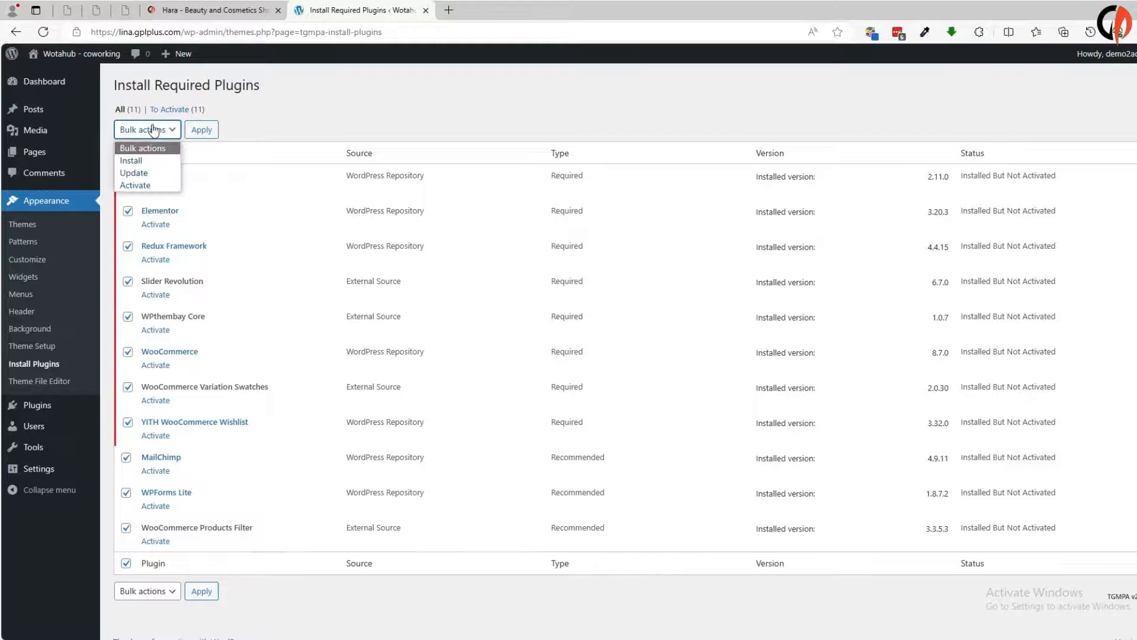
pyautogui.click(142, 185)
pyautogui.click(208, 135)
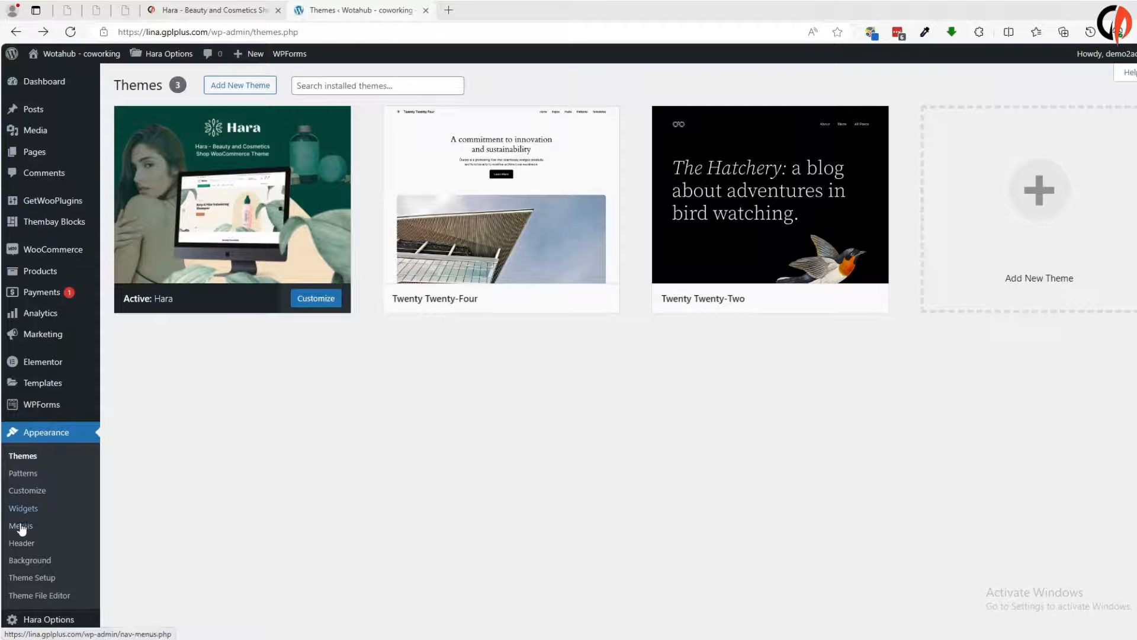
# - Run the Hara theme setup wizard, importing Demo 01 with Content, Widgets, Redux and After import enabled, and open the website
pyautogui.click(28, 582)
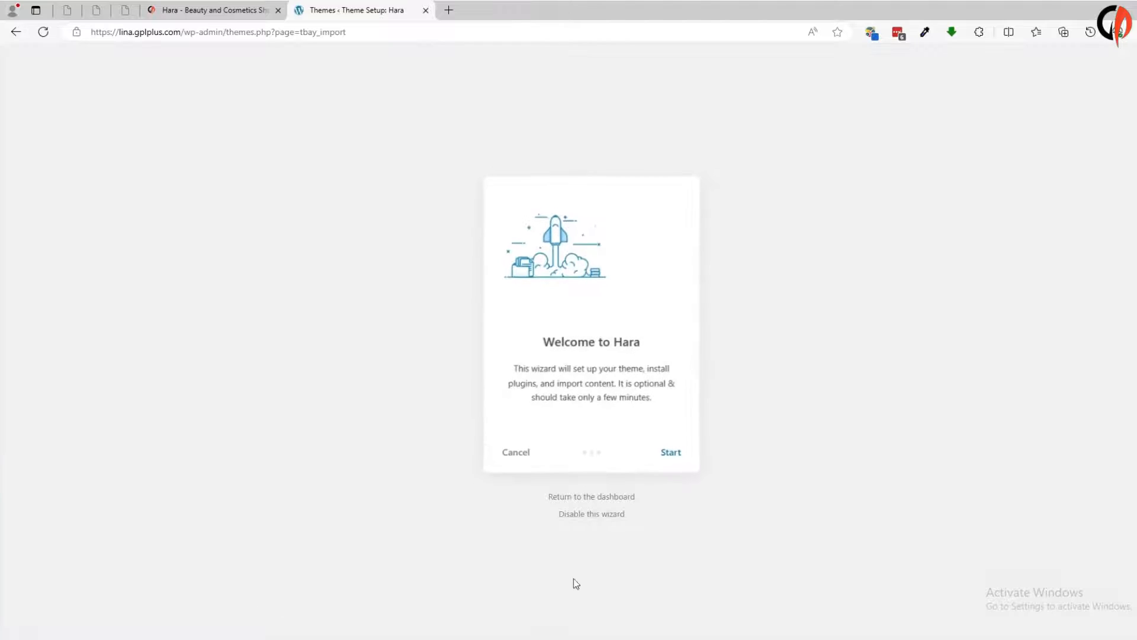
pyautogui.click(672, 454)
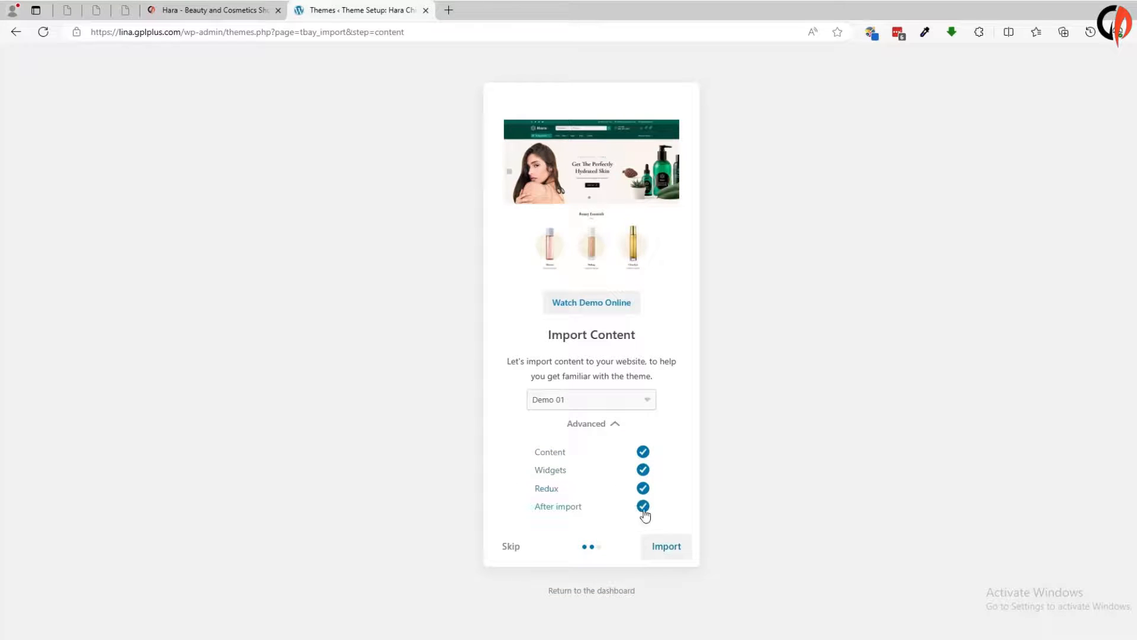
pyautogui.click(681, 551)
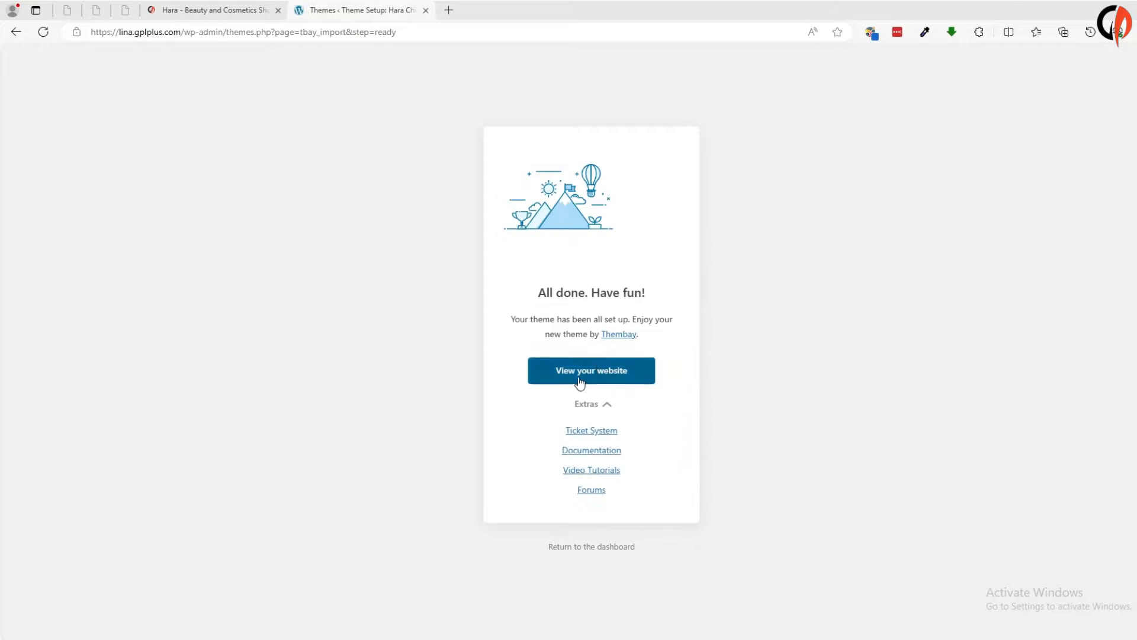
pyautogui.click(580, 384)
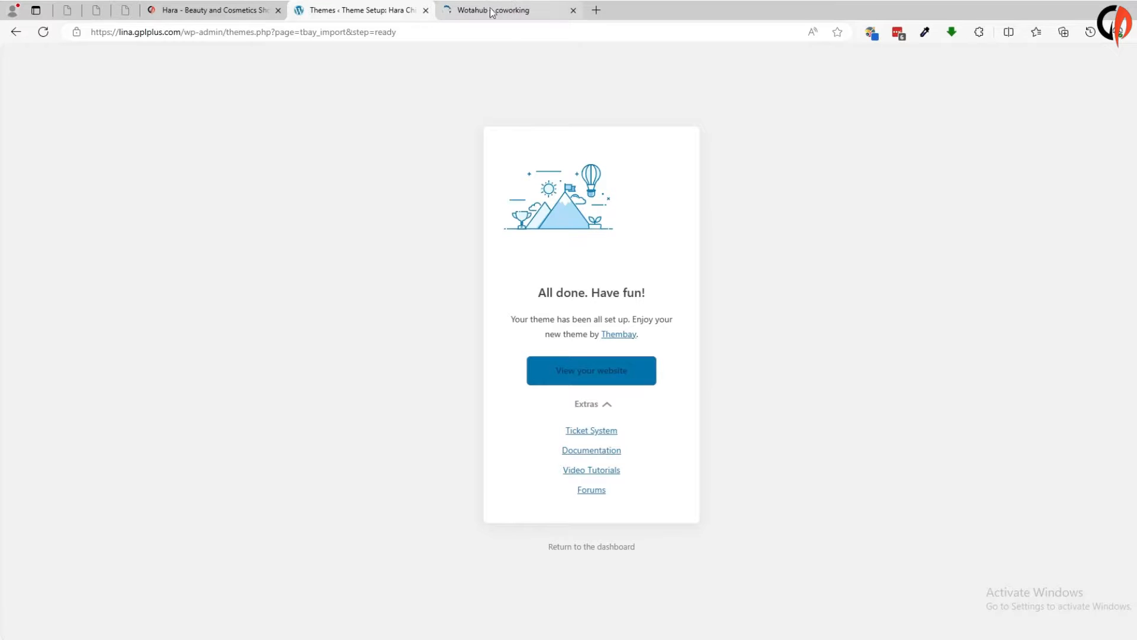
# - Review the imported Hara demo homepage from its header through the product sections to the footer and back
pyautogui.click(537, 17)
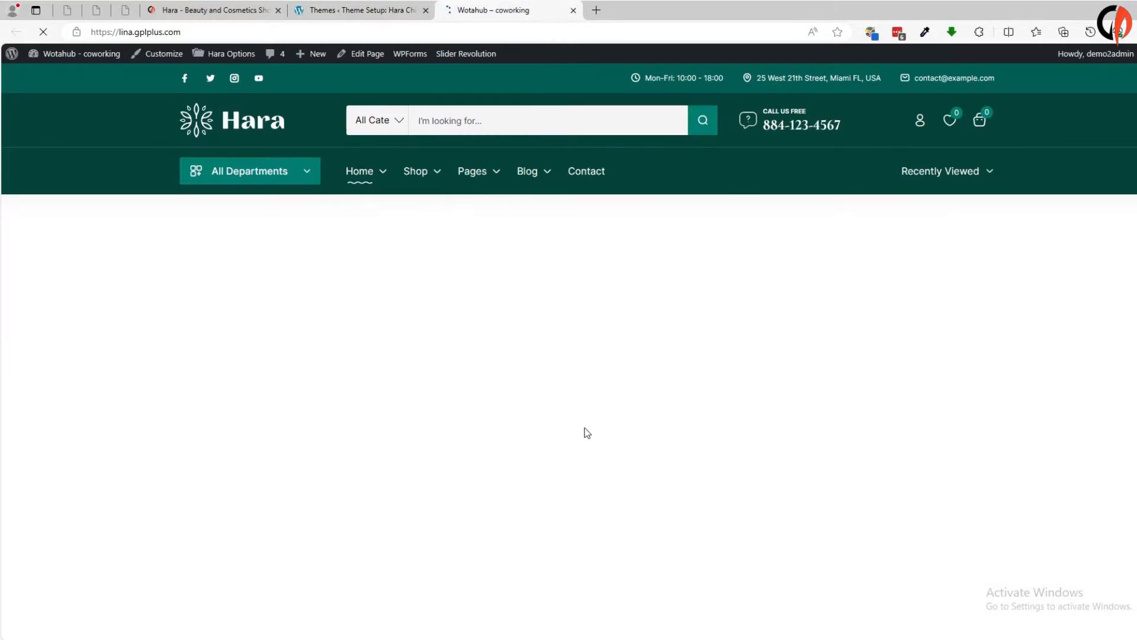
pyautogui.scroll(-6, 431, 285)
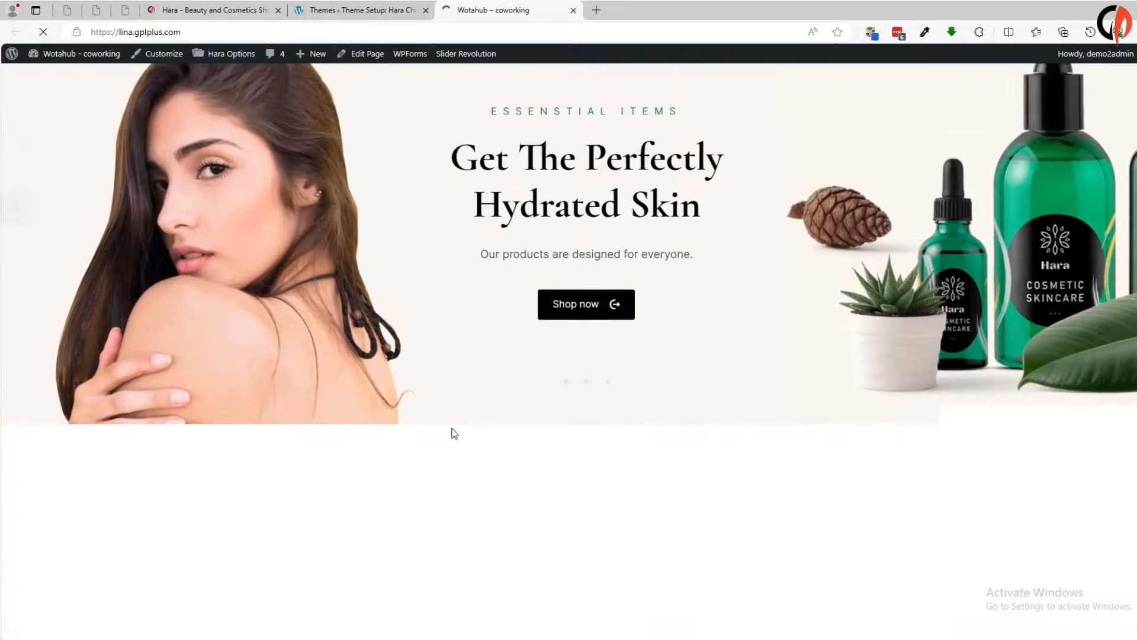
pyautogui.scroll(-15, 615, 397)
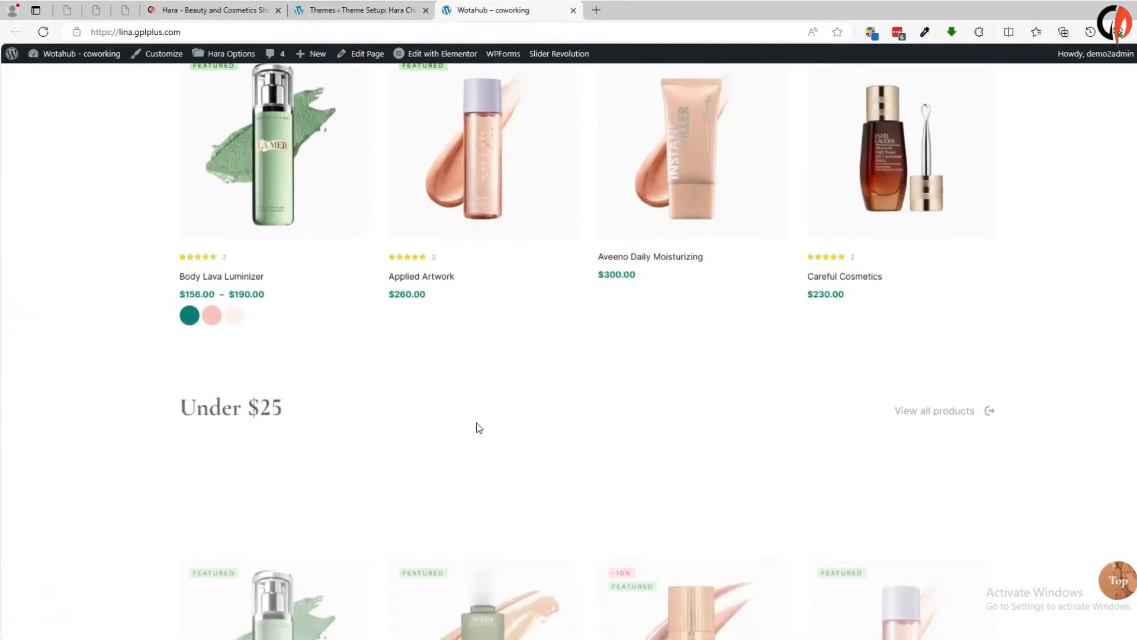
pyautogui.scroll(-15, 738, 387)
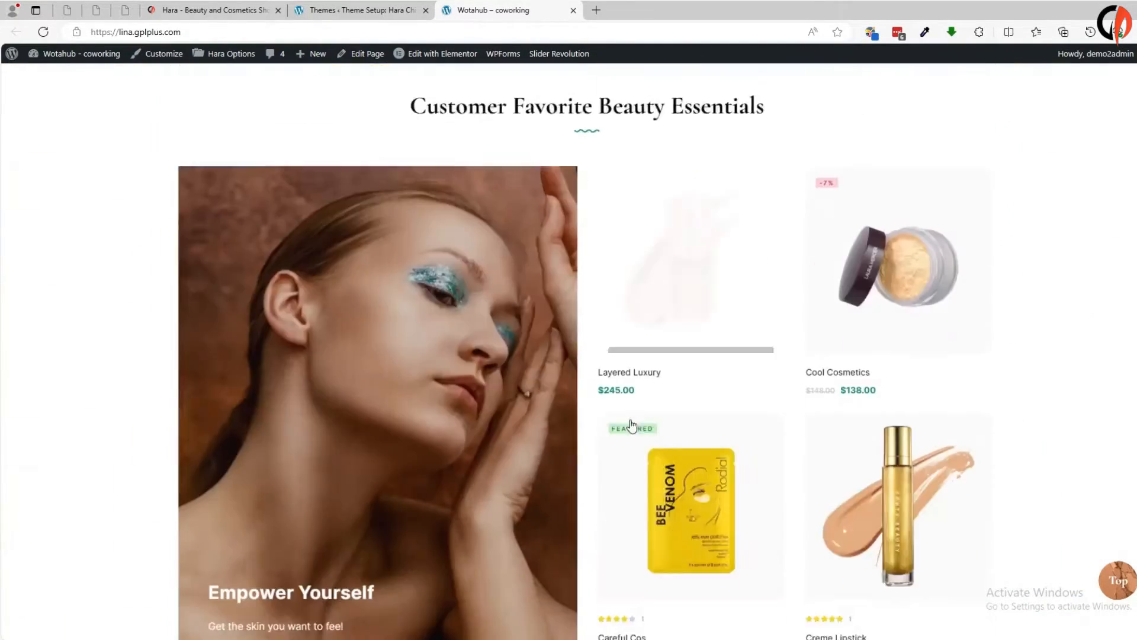
pyautogui.scroll(-15, 530, 462)
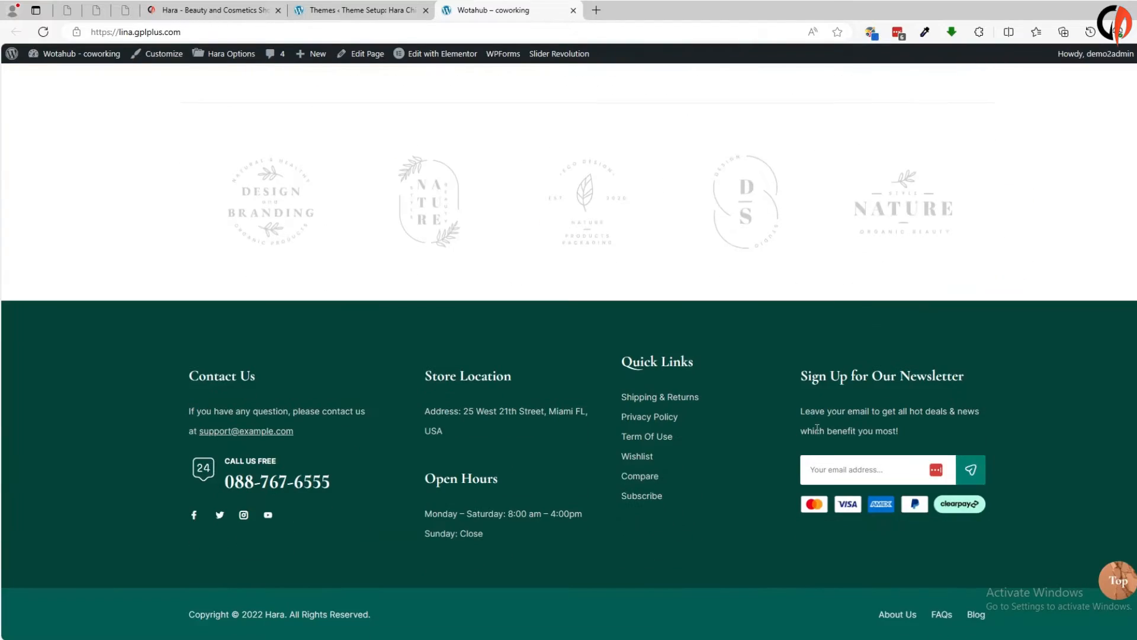
pyautogui.scroll(15, 521, 468)
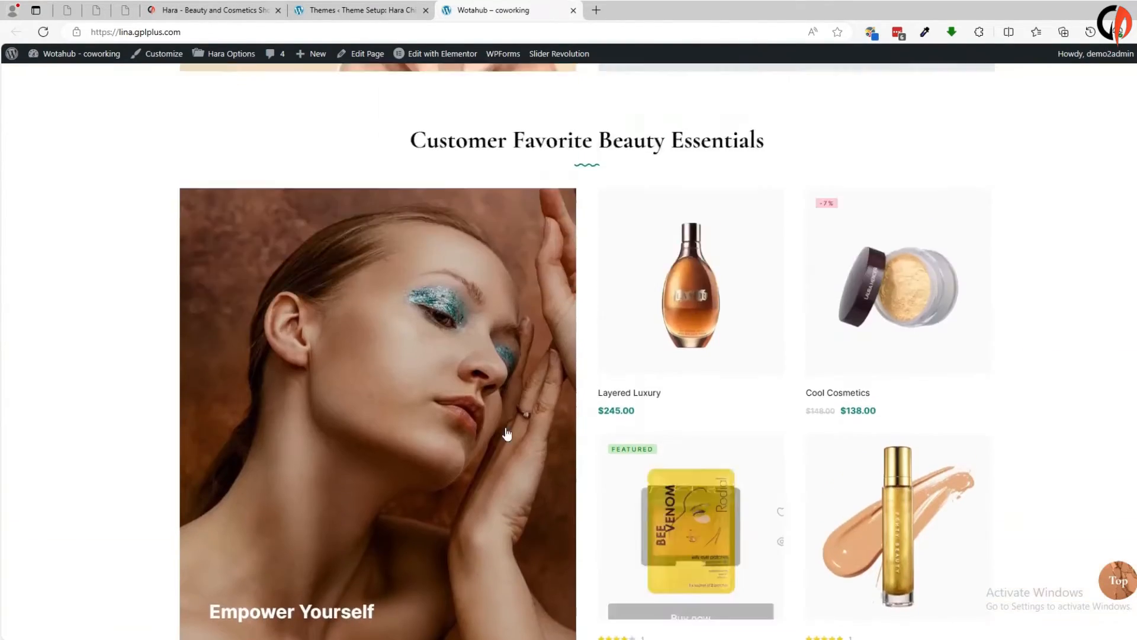
pyautogui.scroll(15, 509, 419)
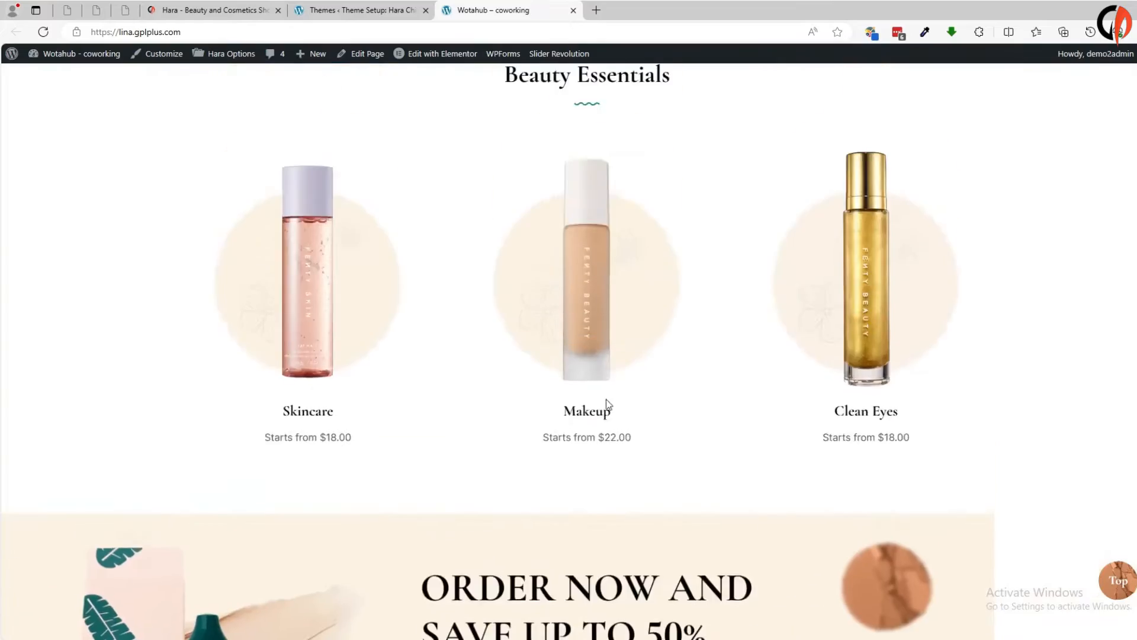
pyautogui.scroll(5, 625, 402)
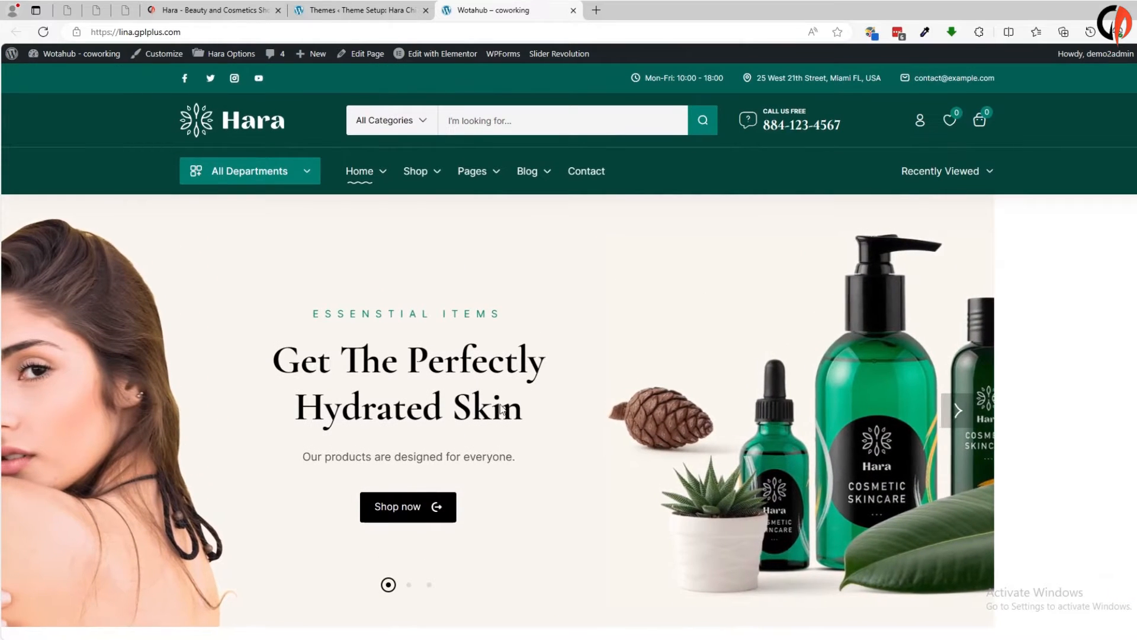